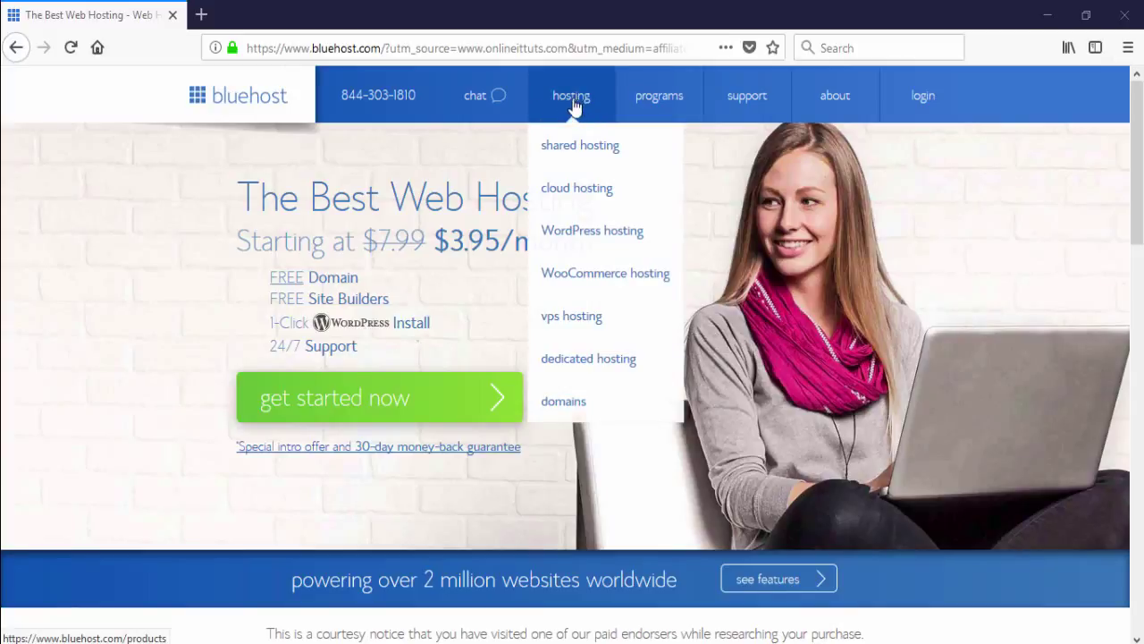
# Open the shared hosting plans and note the Prime plan's monthly price.
pyautogui.click(574, 148)
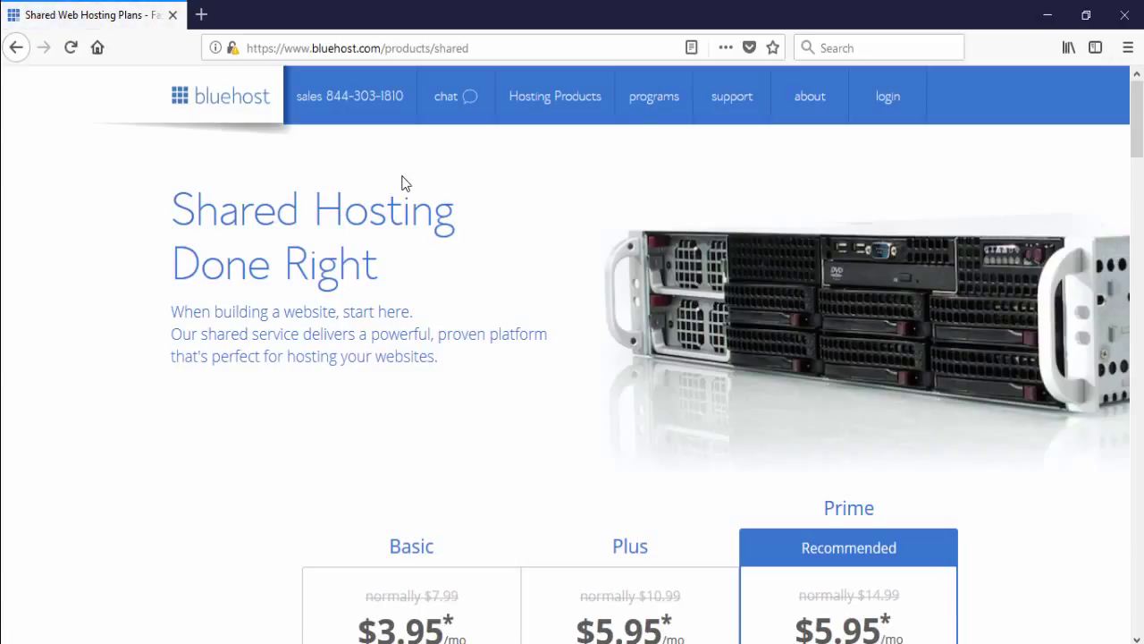
pyautogui.scroll(-2, 401, 183)
pyautogui.scroll(-2, 980, 383)
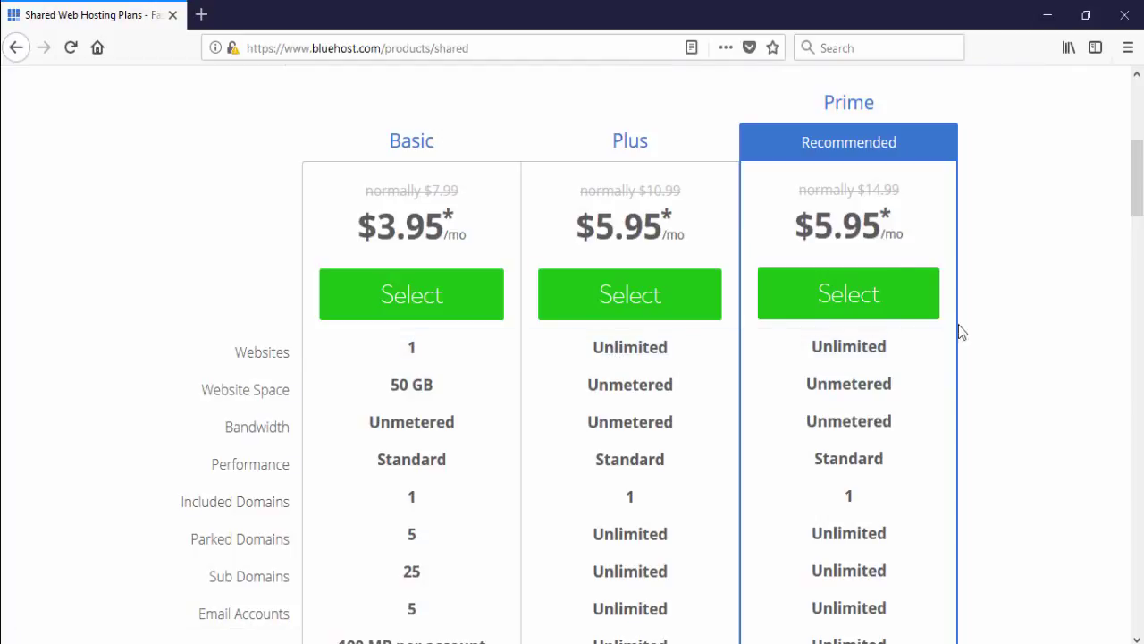
pyautogui.moveTo(796, 226); pyautogui.dragTo(907, 234)
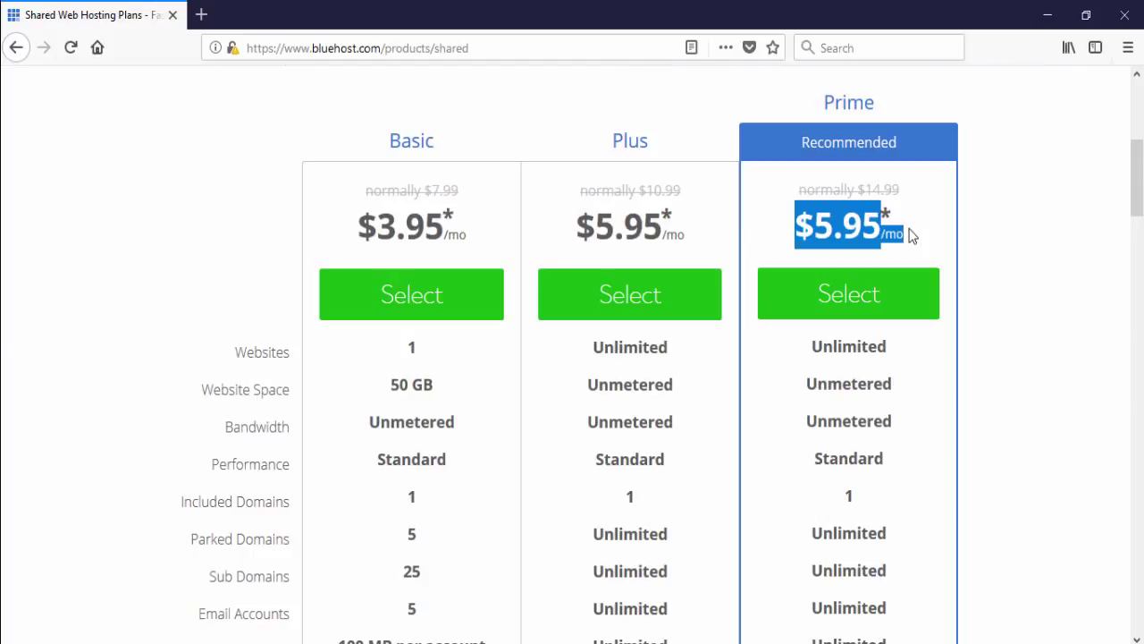
# Review plan features, noting Prime's single included domain, domain privacy and site backup.
pyautogui.scroll(-2, 933, 311)
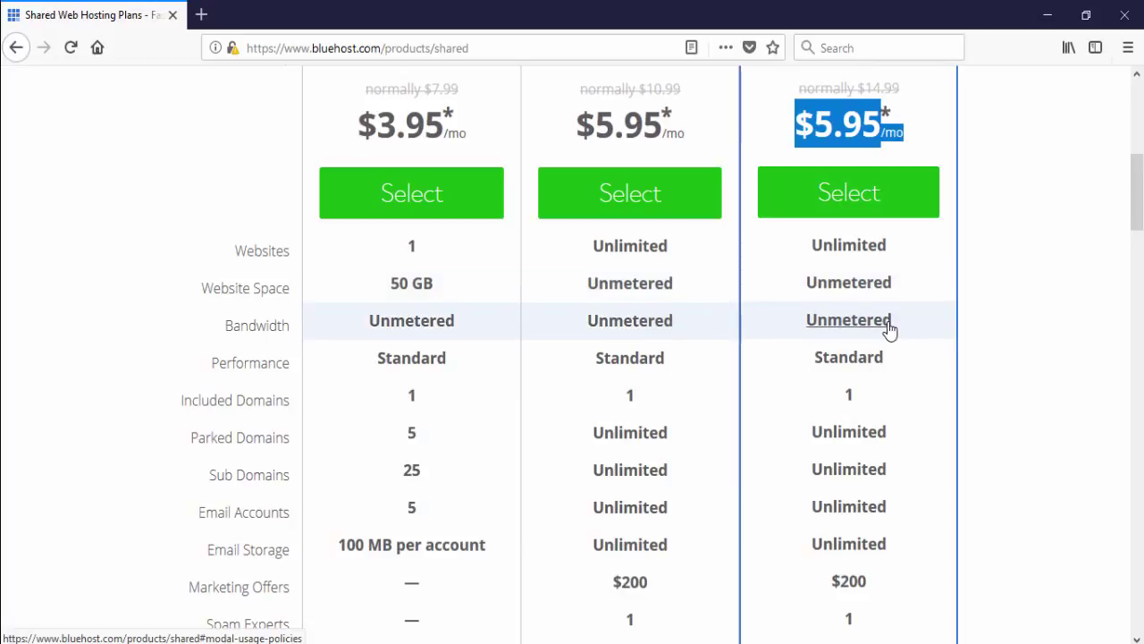
pyautogui.scroll(-2, 939, 362)
pyautogui.doubleClick(848, 292)
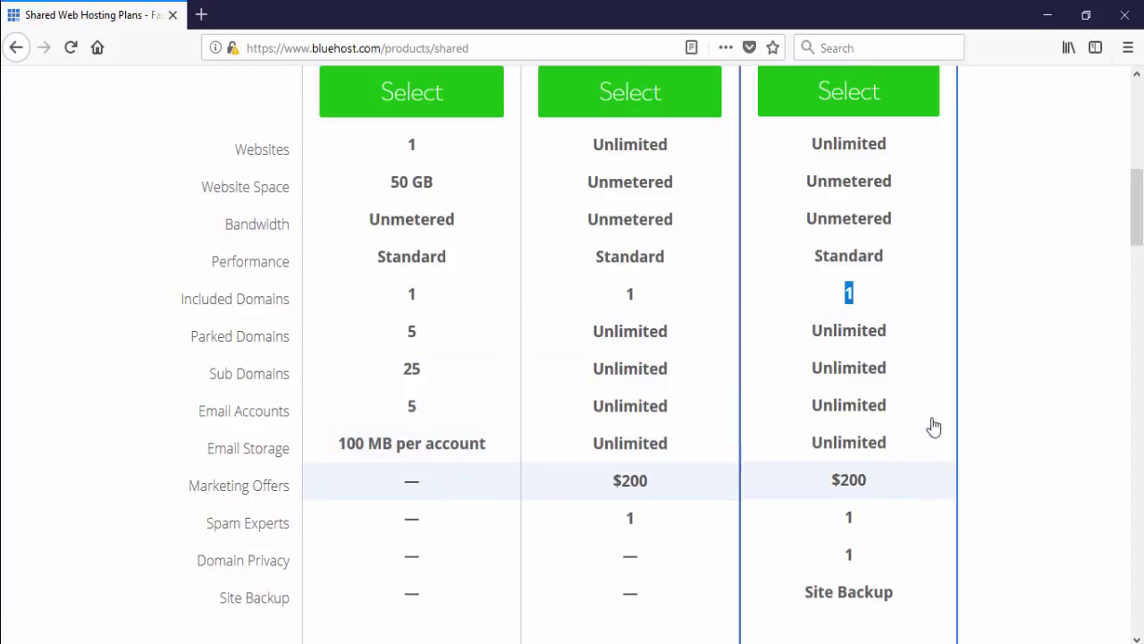
pyautogui.scroll(-3, 925, 413)
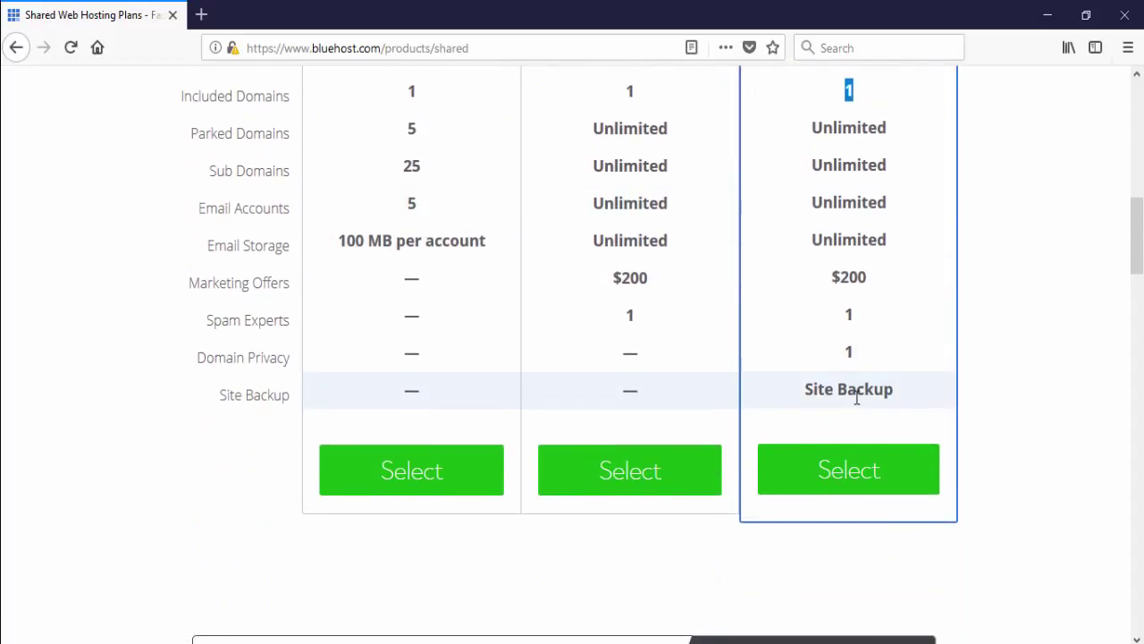
pyautogui.scroll(3, 856, 395)
pyautogui.scroll(1, 836, 340)
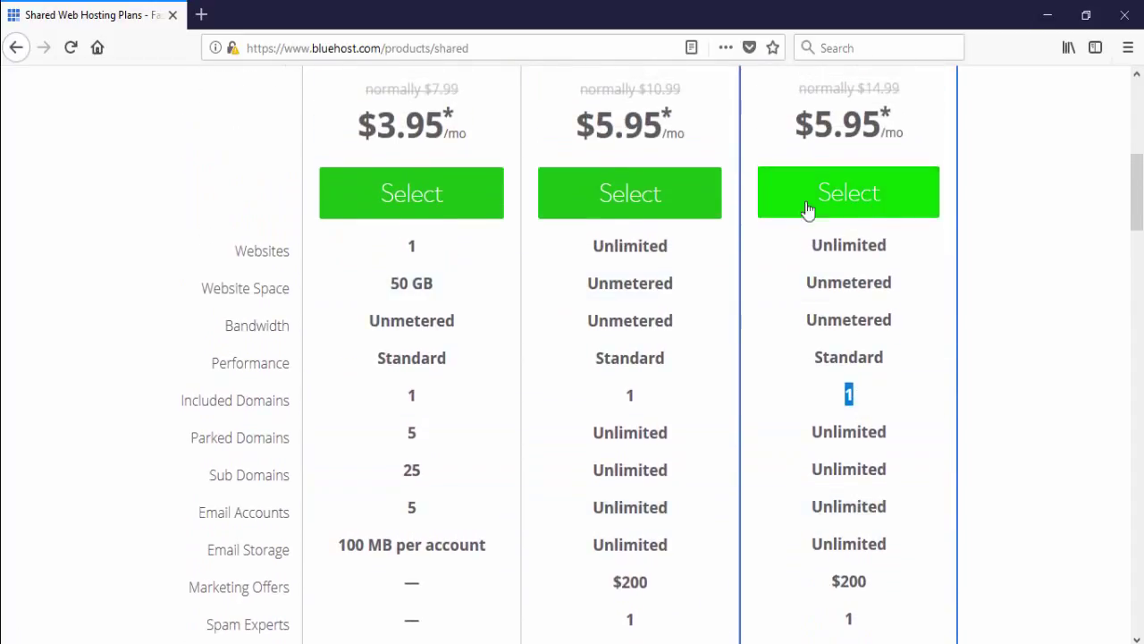
pyautogui.scroll(-1, 885, 268)
pyautogui.scroll(-2, 894, 297)
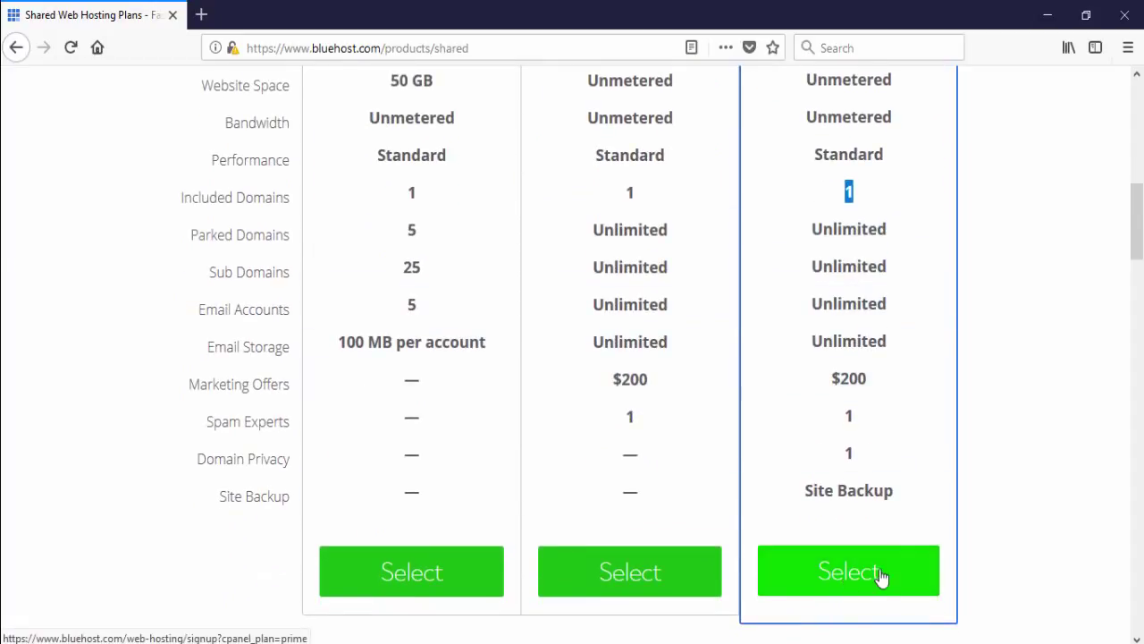
# Choose the Prime plan and begin entering a new domain name.
pyautogui.click(864, 575)
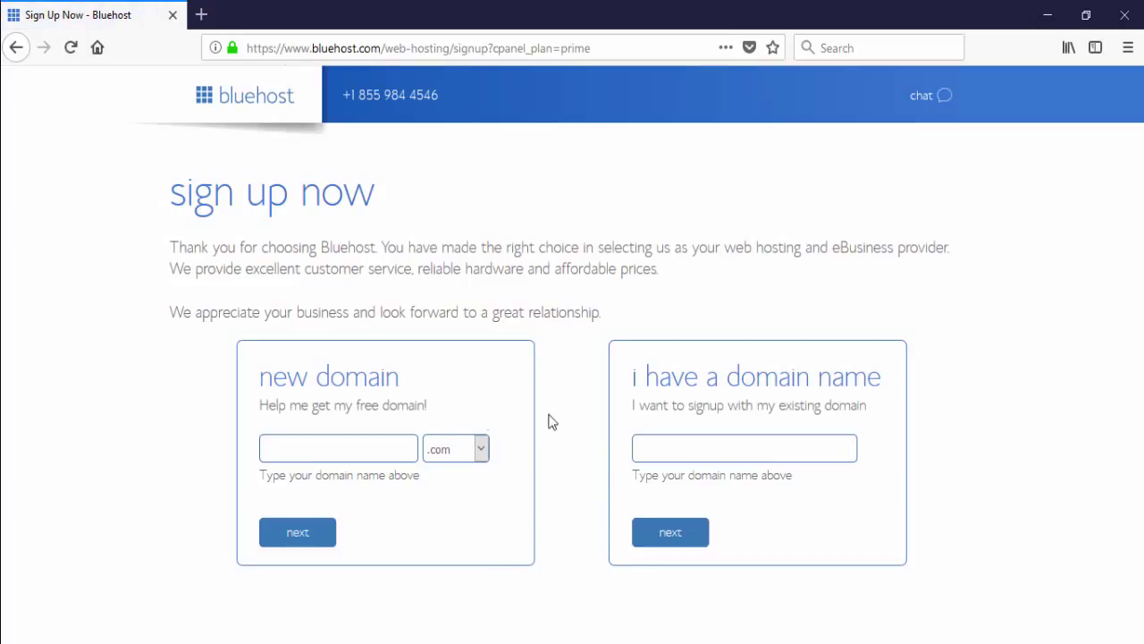
pyautogui.click(745, 448)
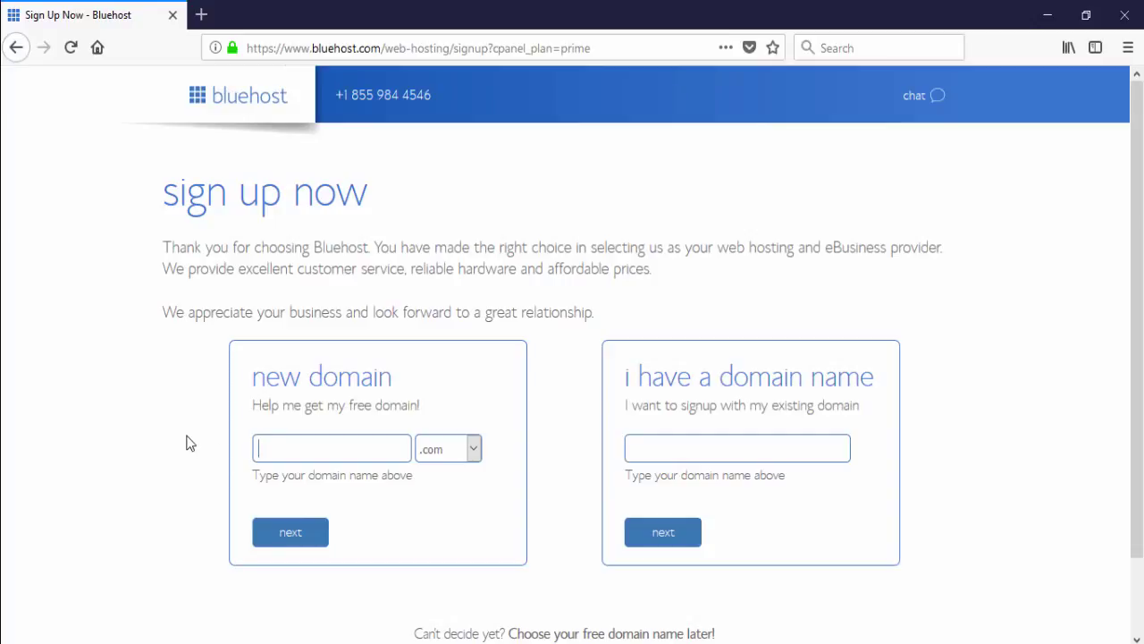
pyautogui.write('k')
pyautogui.write('kwe')
pyautogui.press('BackSpace')
pyautogui.press('BackSpace')
pyautogui.press('BackSpace')
pyautogui.write('w')
pyautogui.press('BackSpace')
pyautogui.write('nowe')
# Enter 'knowledgetuts' with .com as the new domain and submit knowledgetuts.com.
pyautogui.press('BackSpace')
pyautogui.write('l')
pyautogui.press('BackSpace')
pyautogui.write('lea')
pyautogui.press('BackSpace')
pyautogui.press('BackSpace')
pyautogui.press('BackSpace')
pyautogui.press('BackSpace')
pyautogui.write('knowledgetuts')
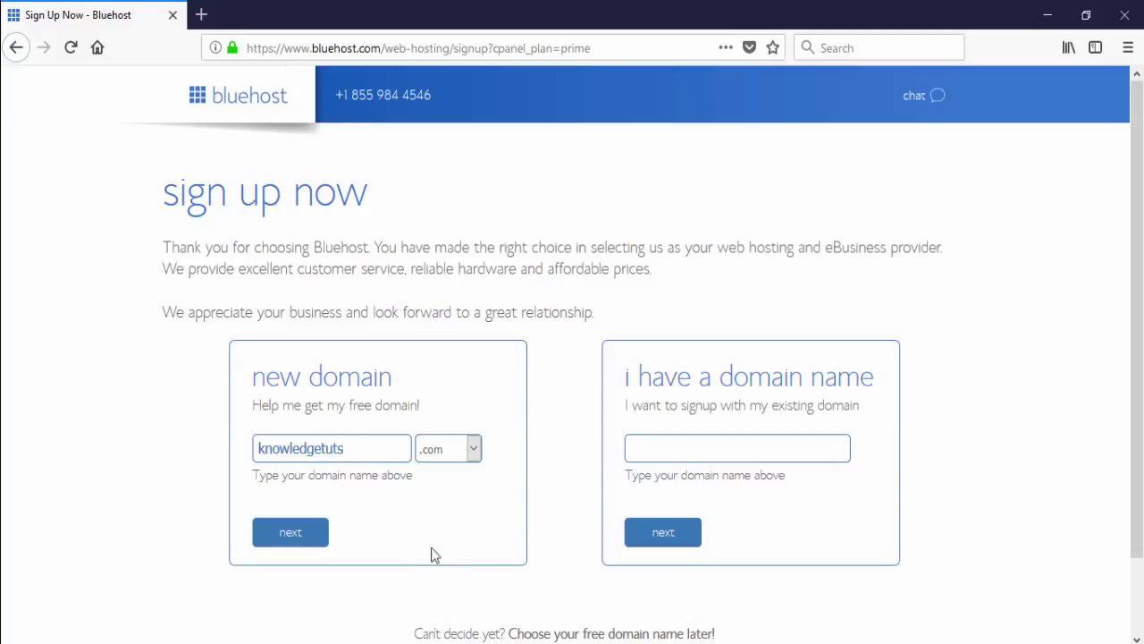
pyautogui.moveTo(359, 449); pyautogui.dragTo(214, 450)
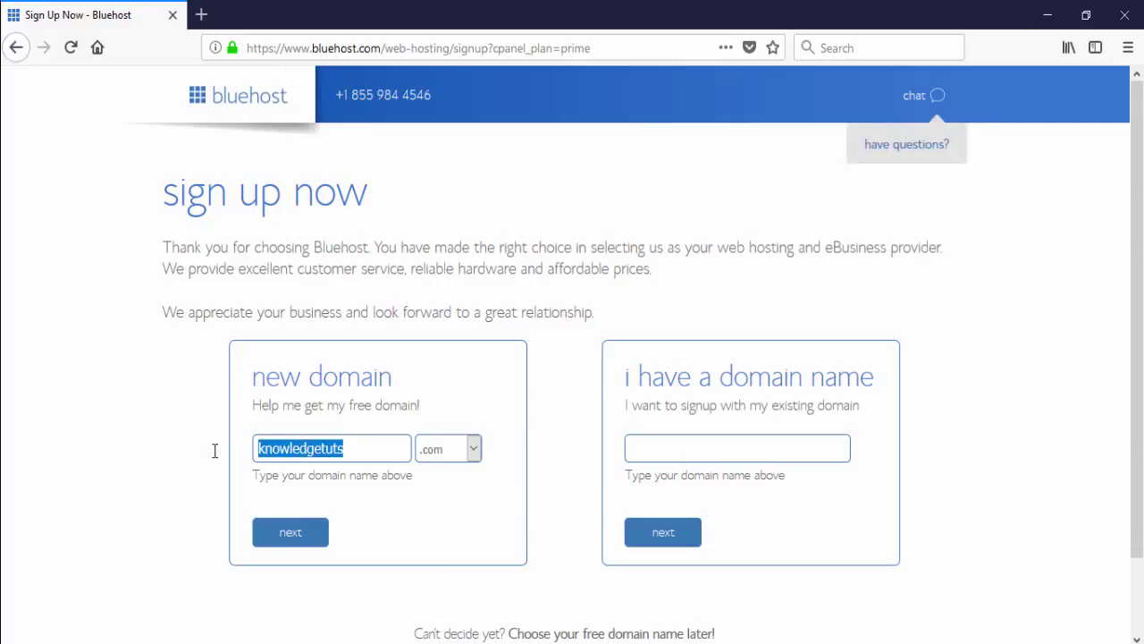
pyautogui.click(312, 537)
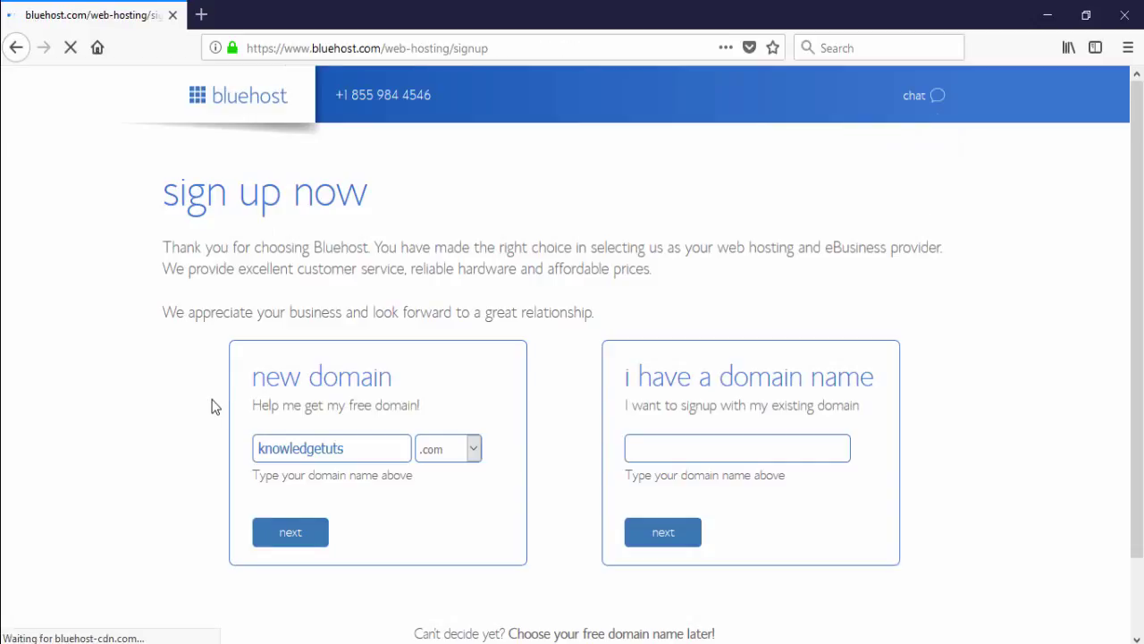
# Fill in the account holder's first and last name and choose the country.
pyautogui.scroll(-1, 590, 367)
pyautogui.scroll(-3, 537, 340)
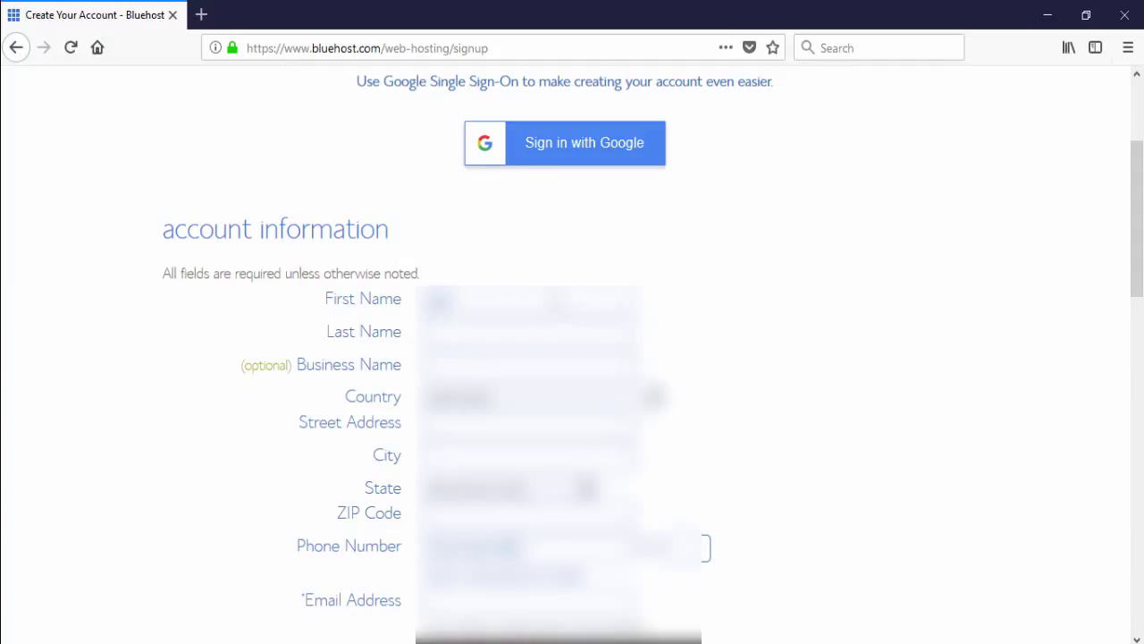
pyautogui.press('Tab')
pyautogui.write('S')
pyautogui.press('Down')
pyautogui.press('Down')
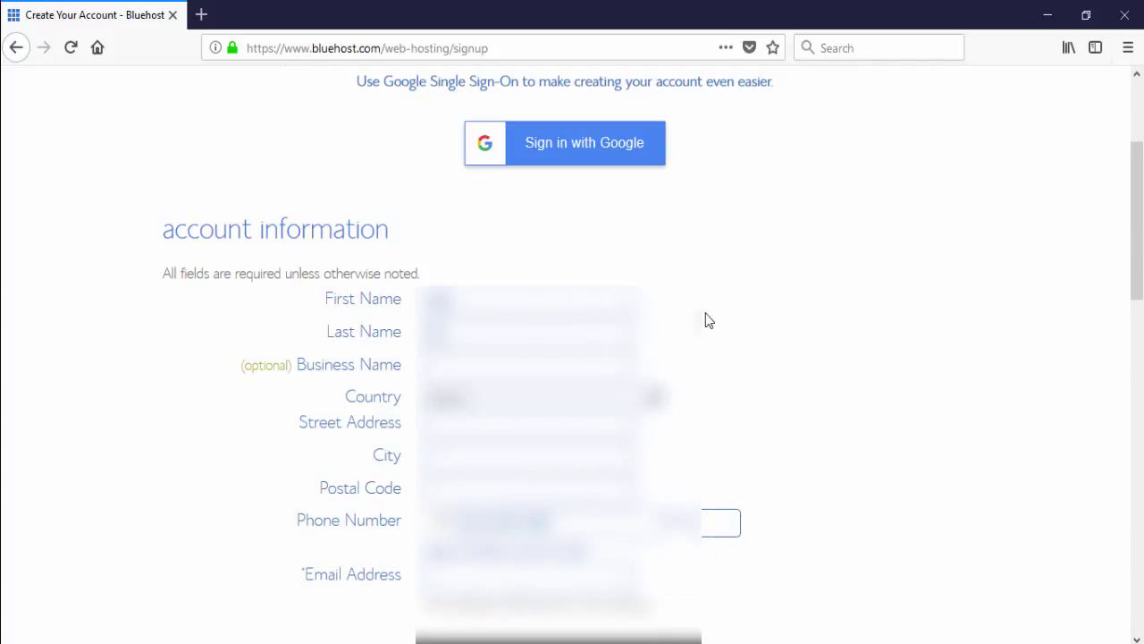
# Enter the street address, city, postal code, phone number and email address.
pyautogui.write('1')
pyautogui.write('23 M')
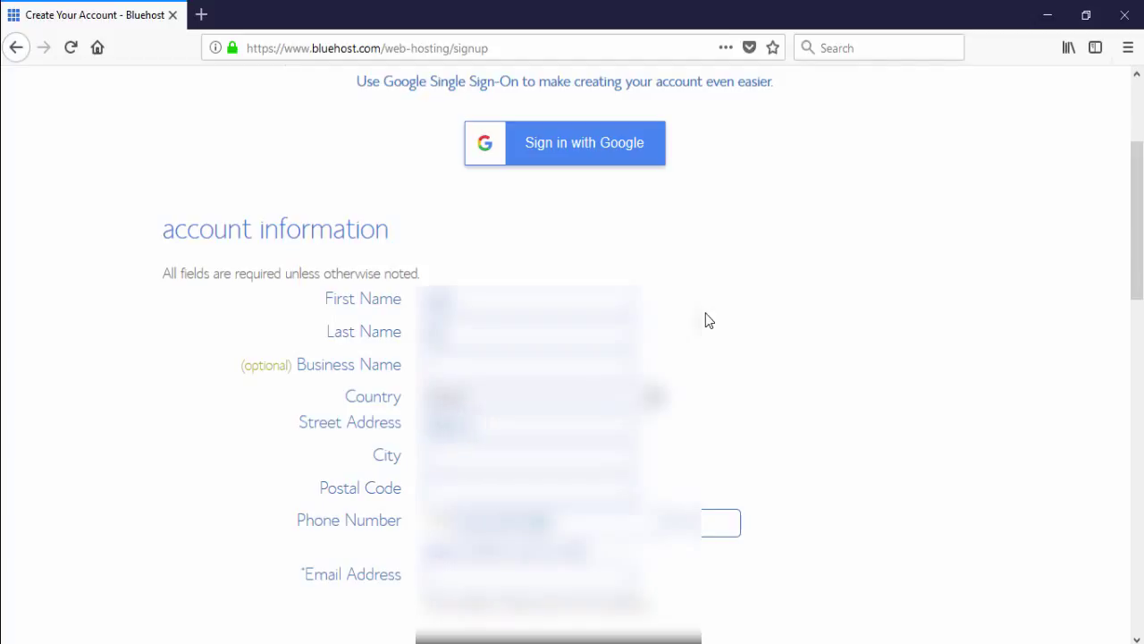
pyautogui.write('ai')
pyautogui.write('n Street Ap')
pyautogui.press('Tab')
pyautogui.write('New York1')
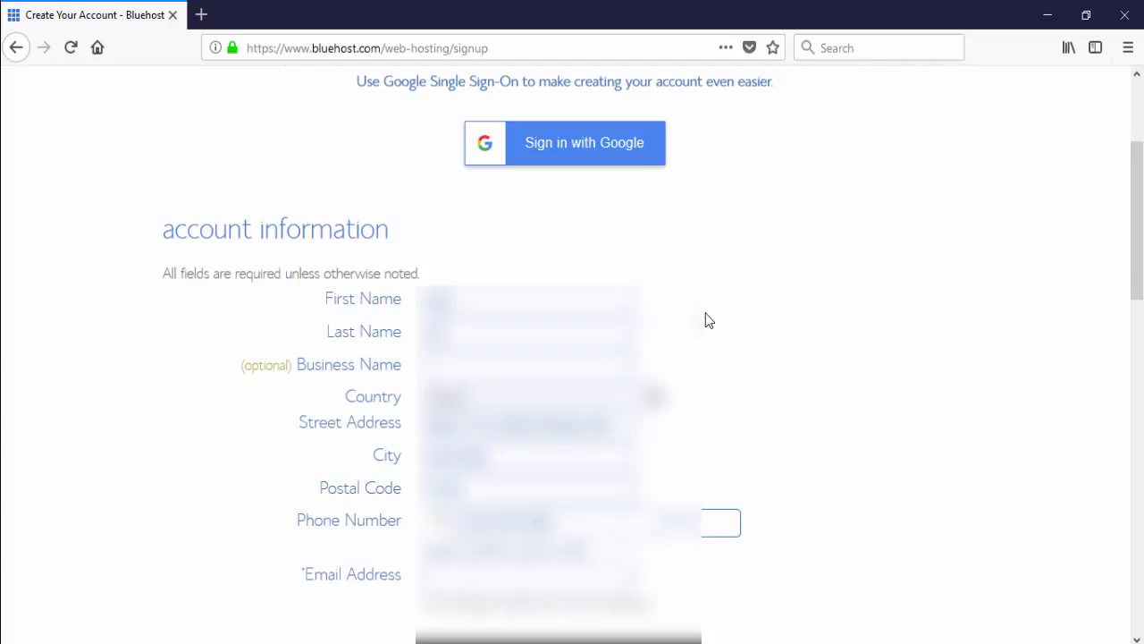
pyautogui.write('0')
pyautogui.write('212')
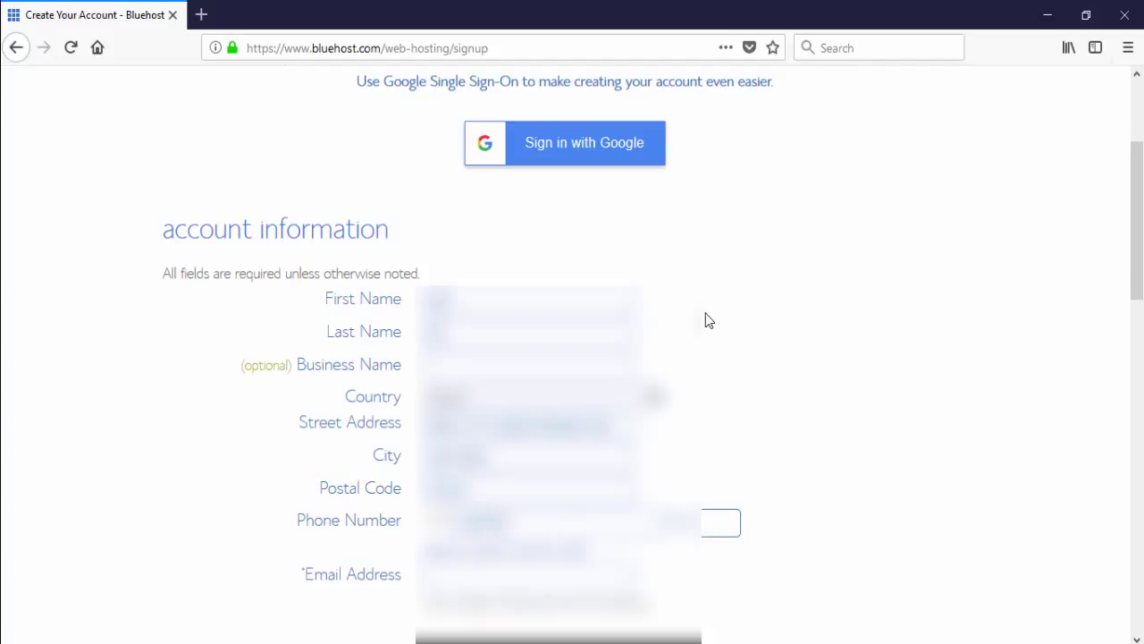
pyautogui.press('BackSpace')
pyautogui.press('BackSpace')
pyautogui.press('BackSpace')
pyautogui.write('55555')
pyautogui.press('Tab')
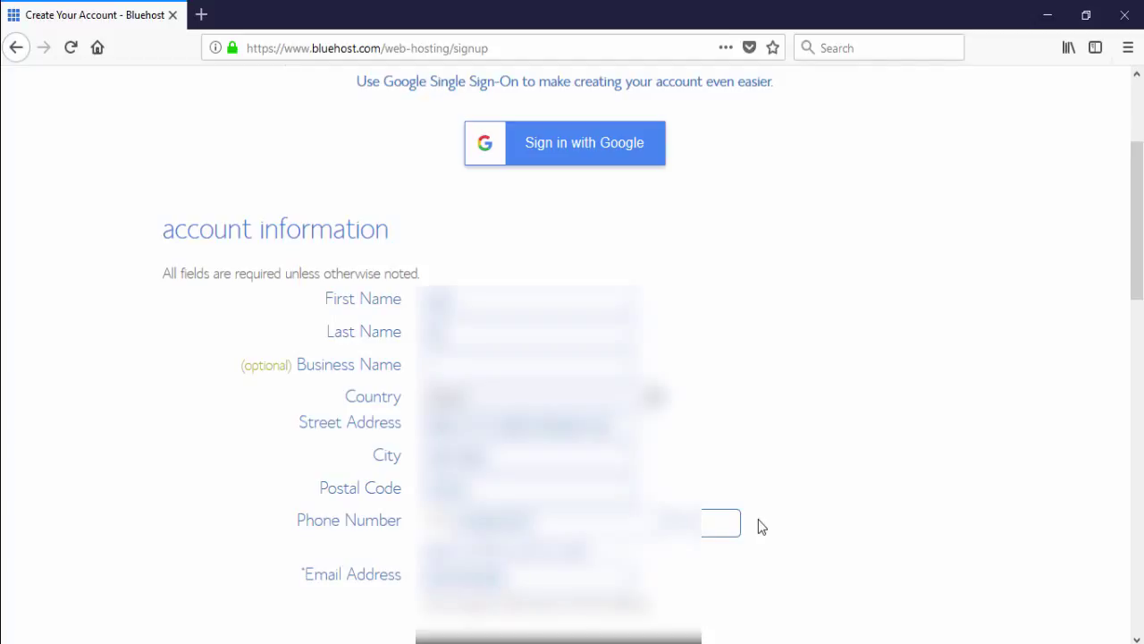
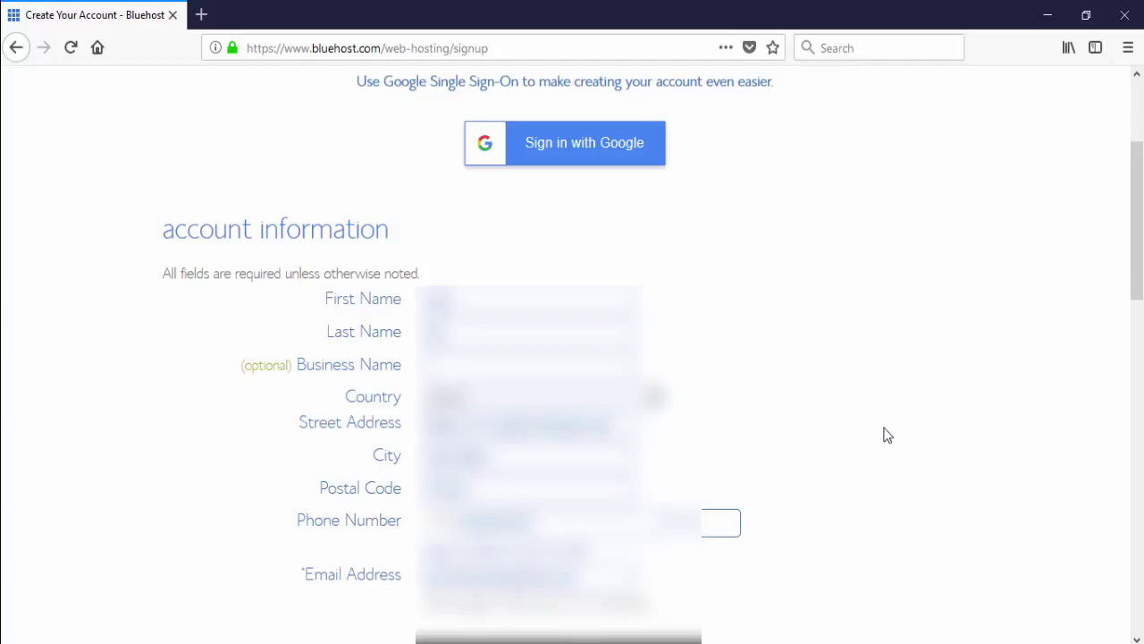
# Dismiss the sign-up offer and remove the SiteLock Security add-on from the order.
pyautogui.scroll(-7, 913, 388)
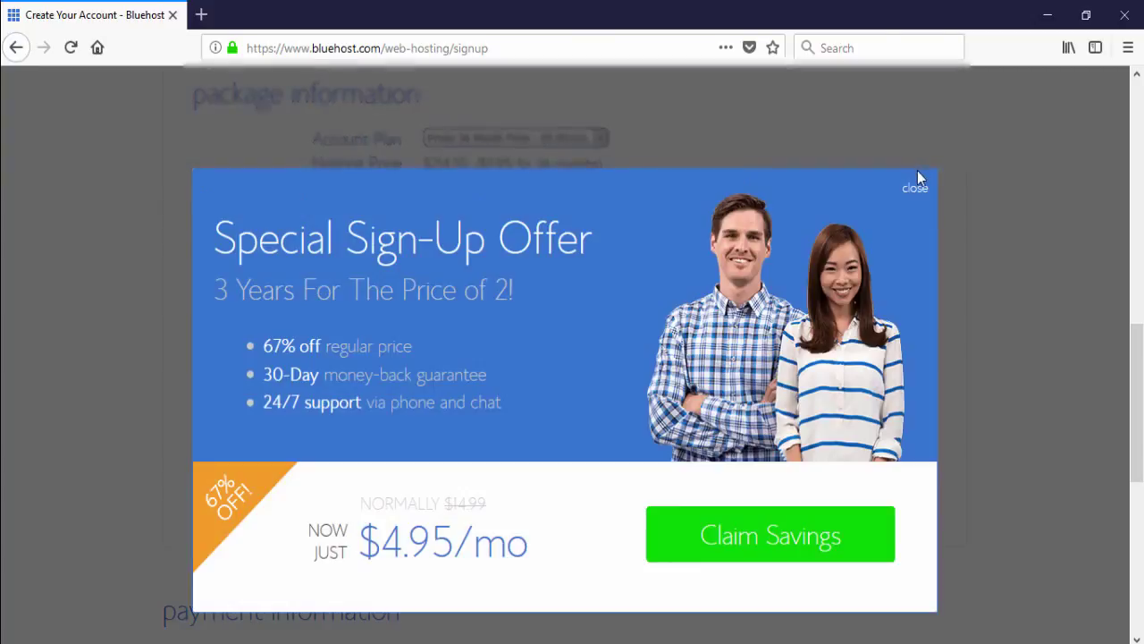
pyautogui.click(917, 187)
pyautogui.scroll(-7, 500, 331)
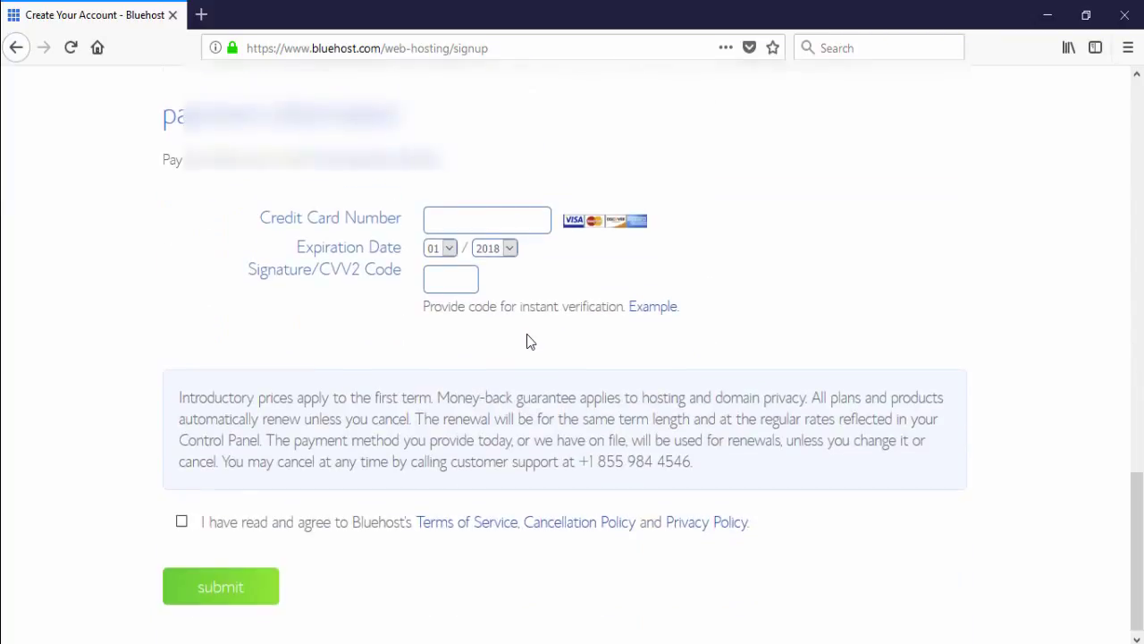
pyautogui.scroll(5, 527, 341)
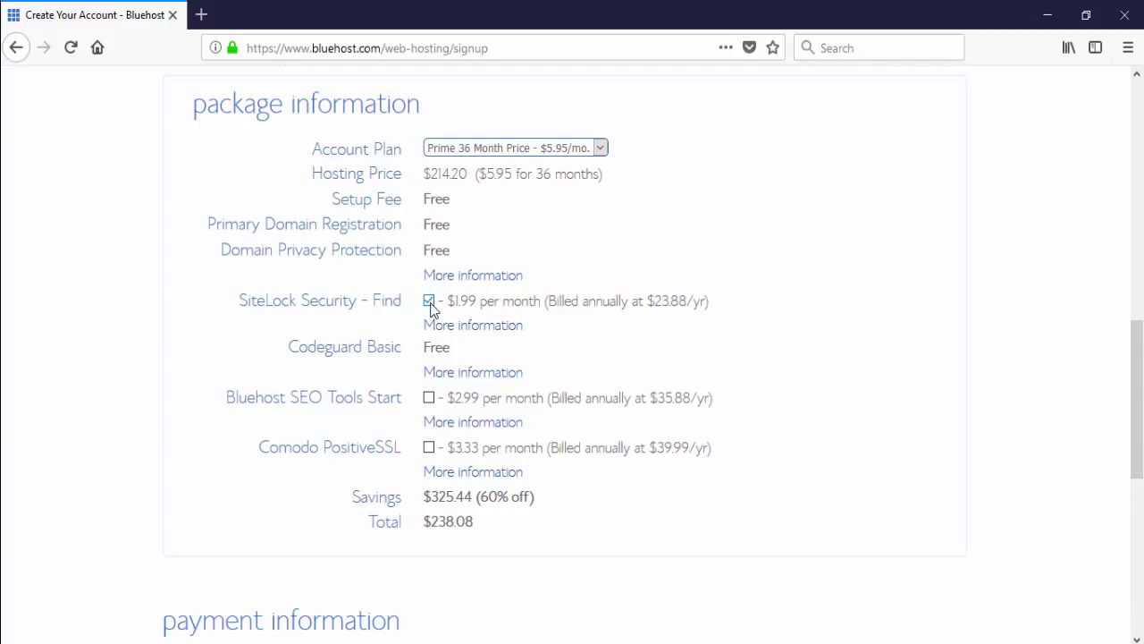
pyautogui.click(429, 302)
# Check the 60% off discount, $325.44 savings and $214.20 total.
pyautogui.moveTo(481, 496); pyautogui.dragTo(530, 501)
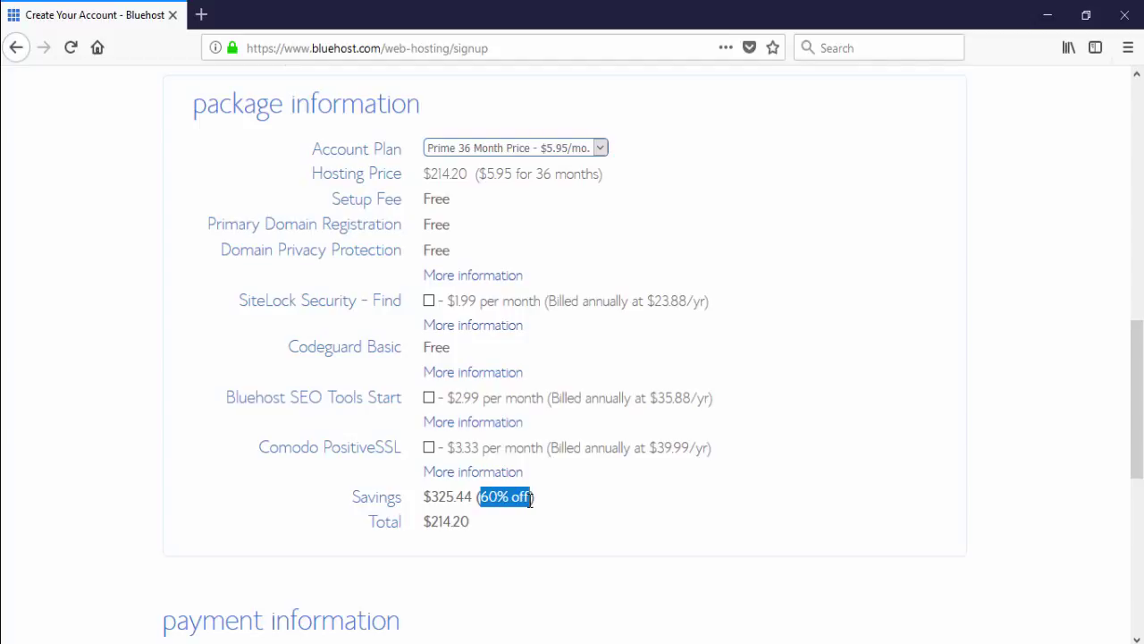
pyautogui.moveTo(431, 497); pyautogui.dragTo(466, 497)
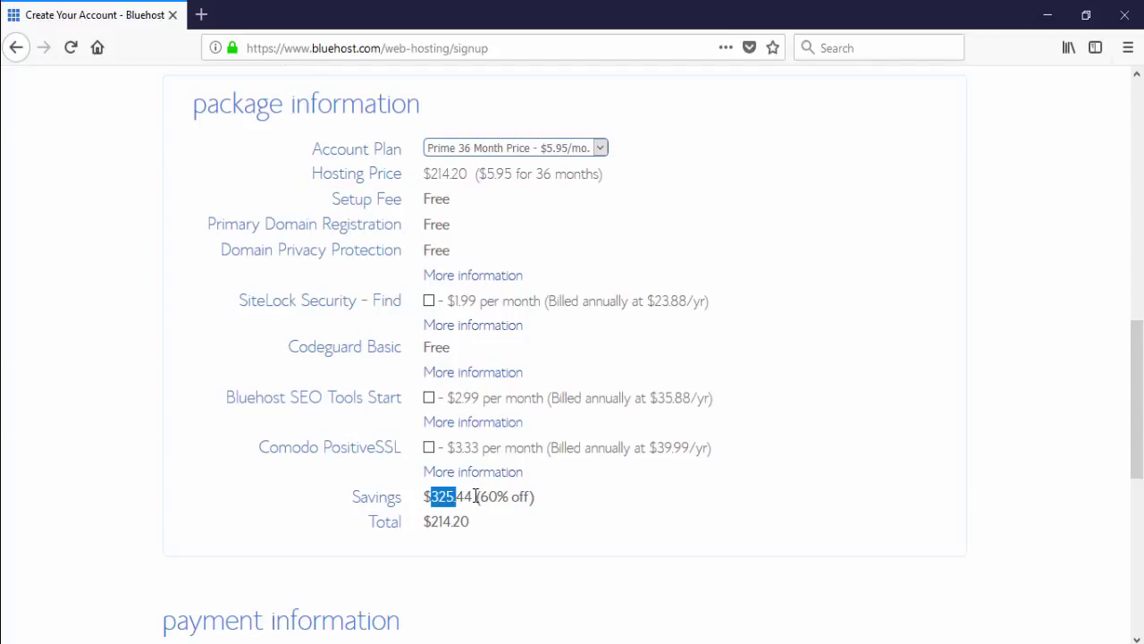
pyautogui.moveTo(476, 497); pyautogui.dragTo(426, 498)
pyautogui.moveTo(478, 526); pyautogui.dragTo(426, 527)
# Accept the terms and policies and select PayPal as the payment method.
pyautogui.scroll(-5, 592, 517)
pyautogui.scroll(-2, 595, 510)
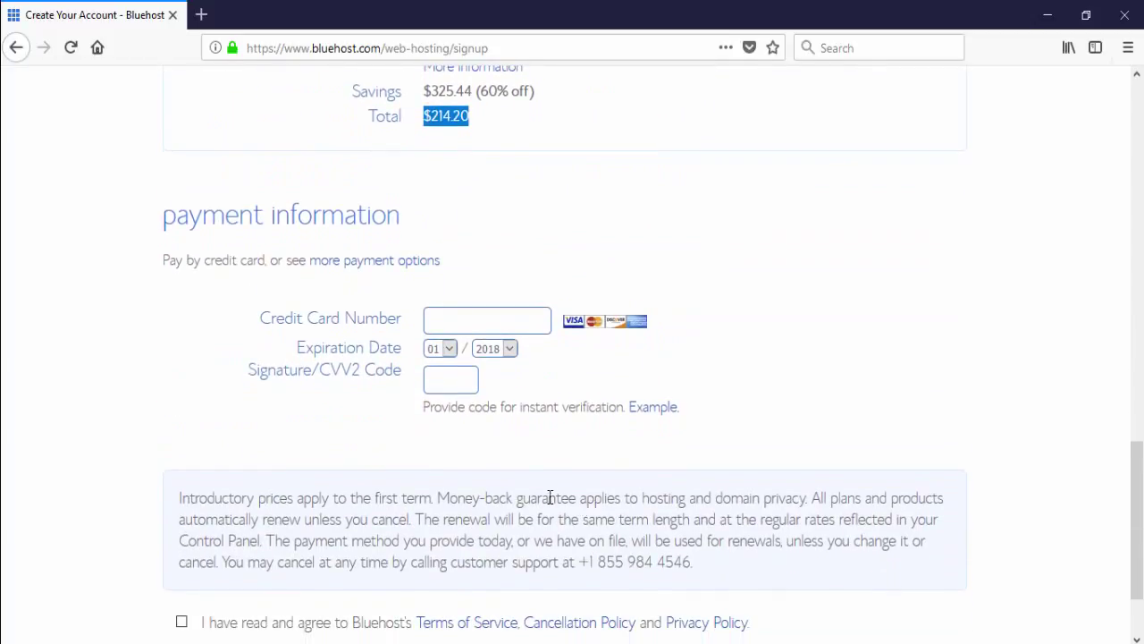
pyautogui.click(181, 621)
pyautogui.click(495, 314)
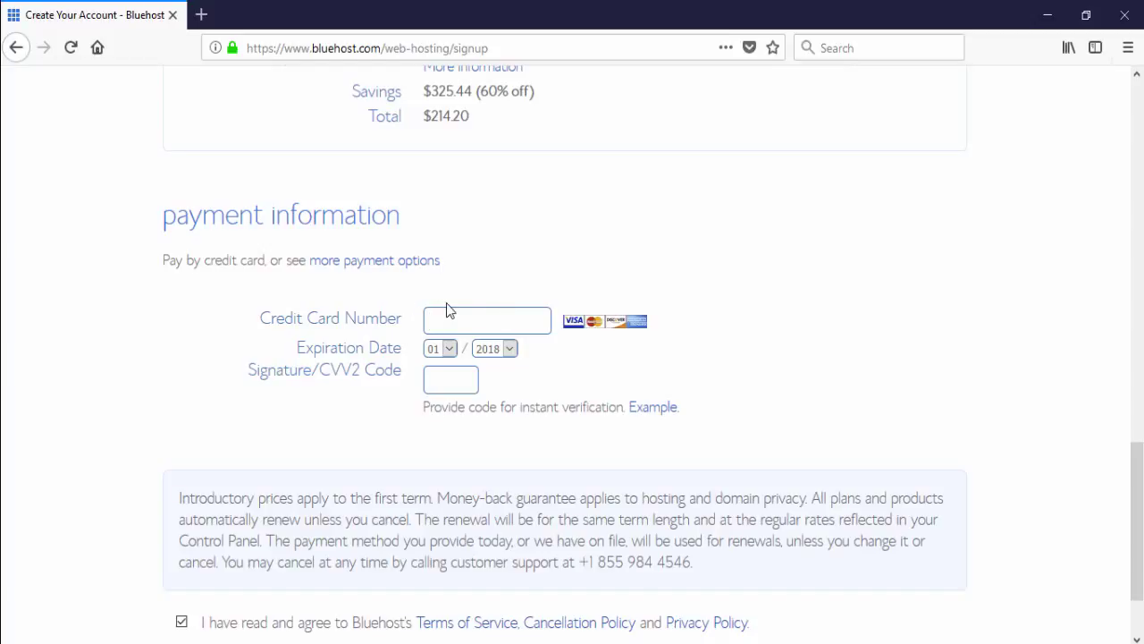
pyautogui.click(386, 264)
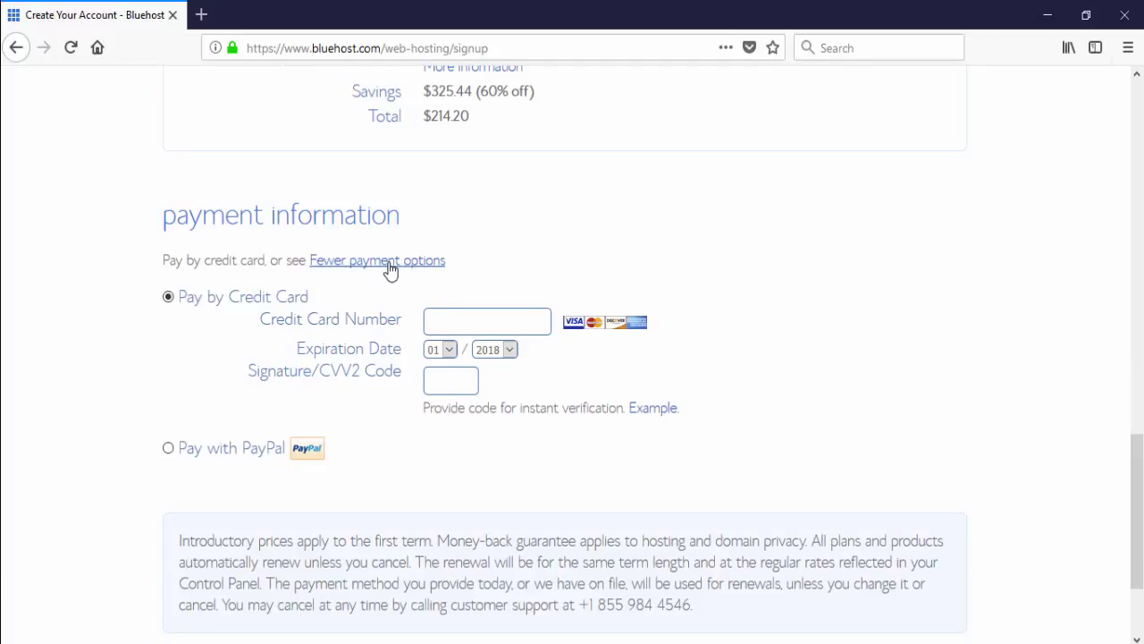
pyautogui.click(167, 450)
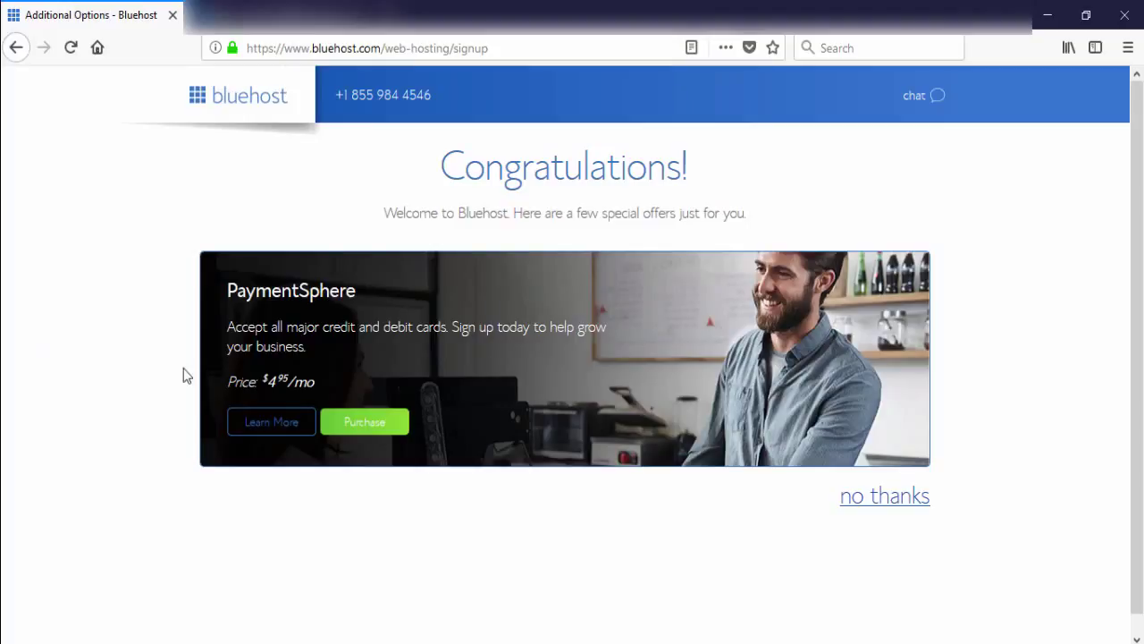
# Decline the PaymentSphere offer on the Congratulations page.
pyautogui.tripleClick(547, 170)
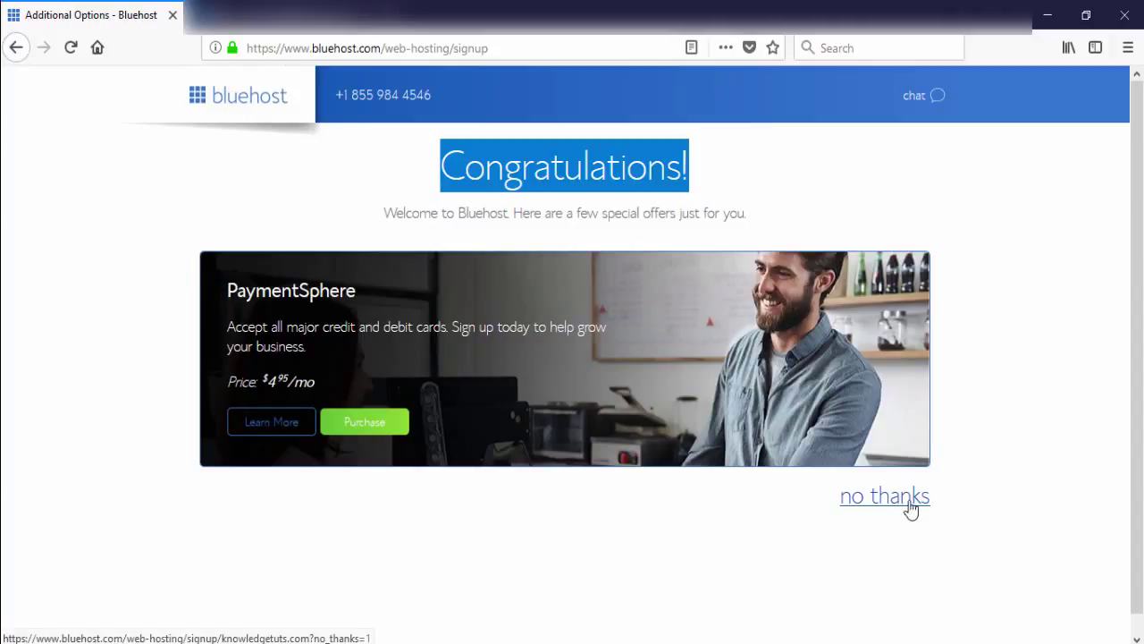
pyautogui.click(880, 501)
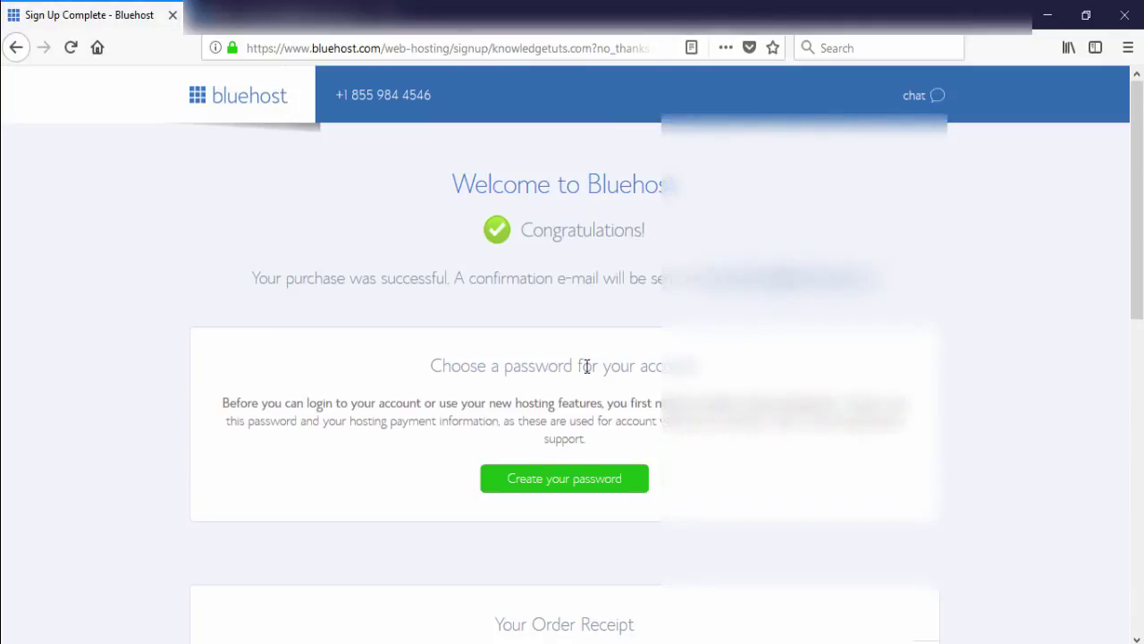
pyautogui.scroll(-2, 586, 365)
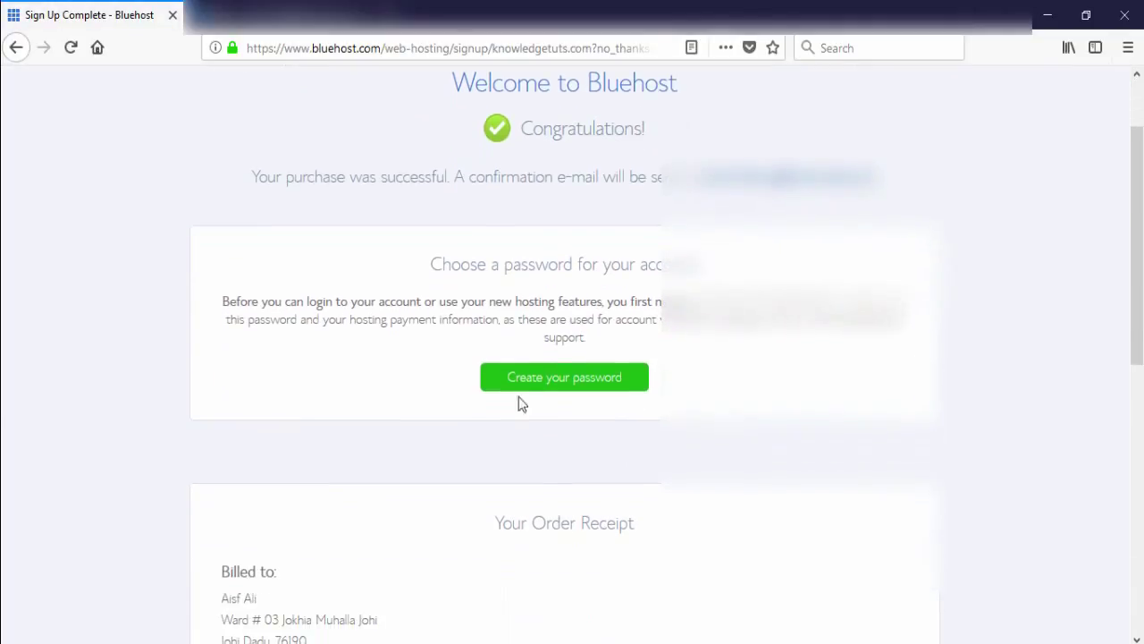
pyautogui.scroll(2, 572, 358)
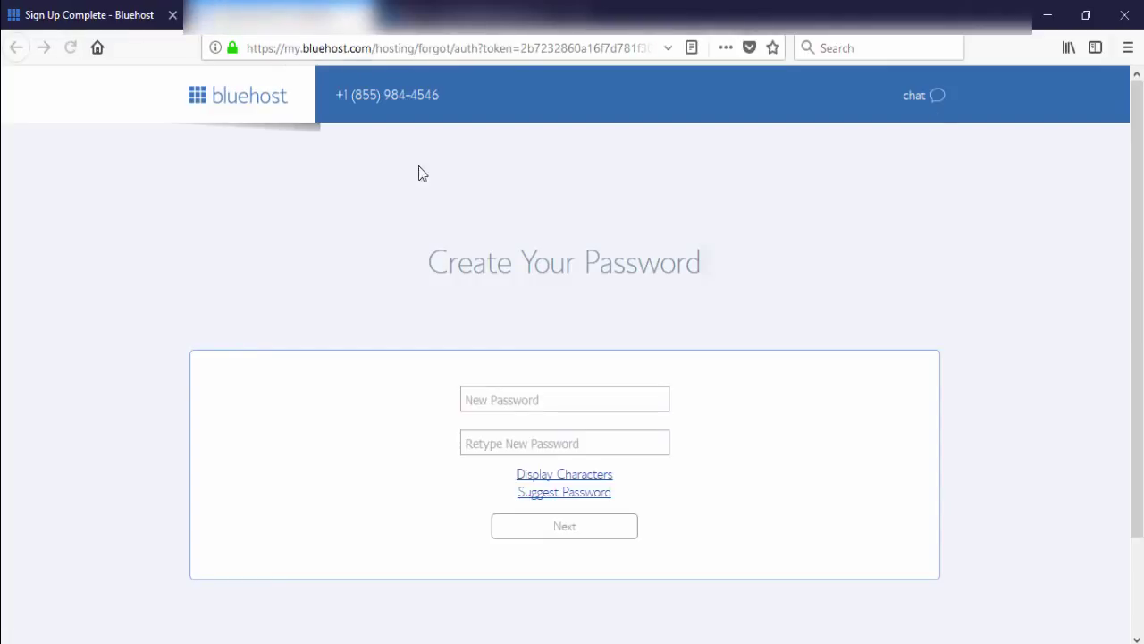
# Enter and retype the new account password, accept the privacy terms, and submit.
pyautogui.click(528, 394)
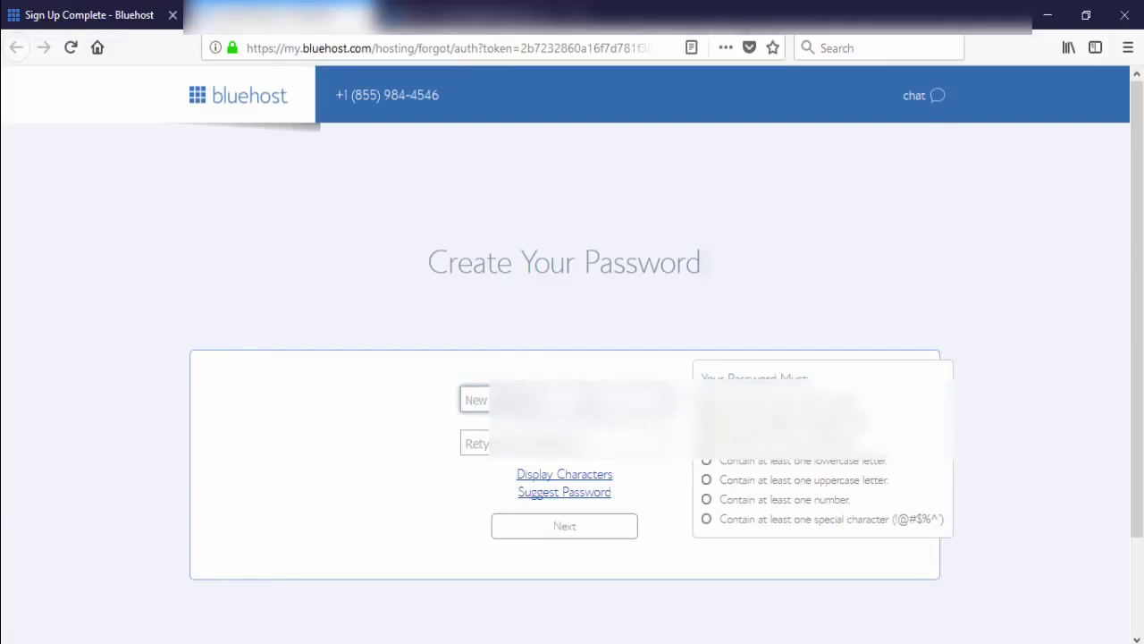
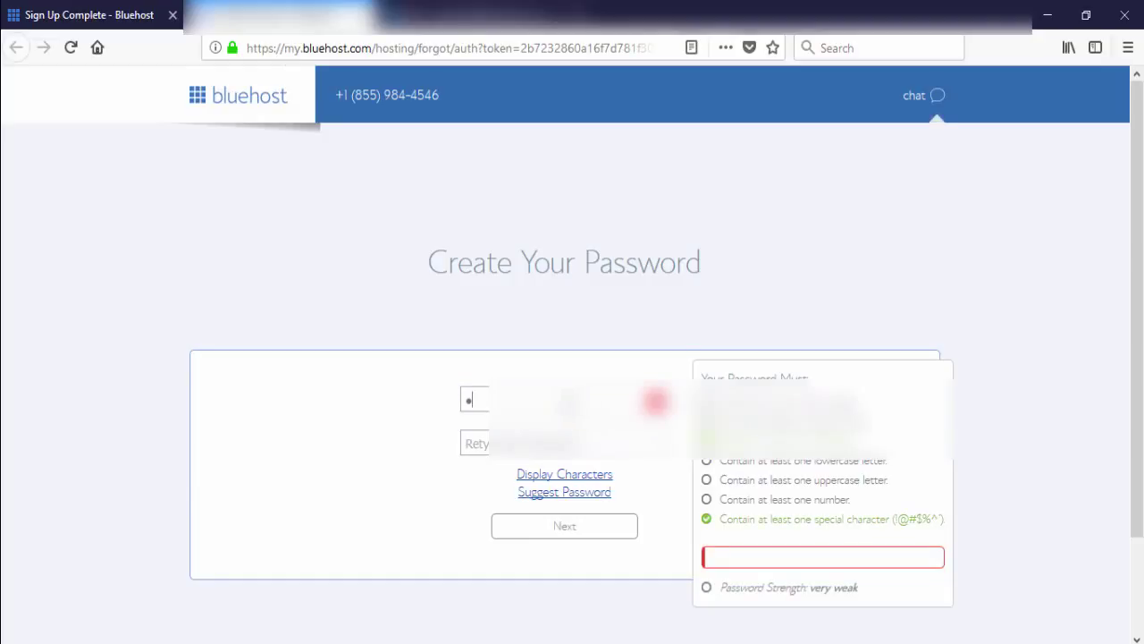
pyautogui.press('Tab')
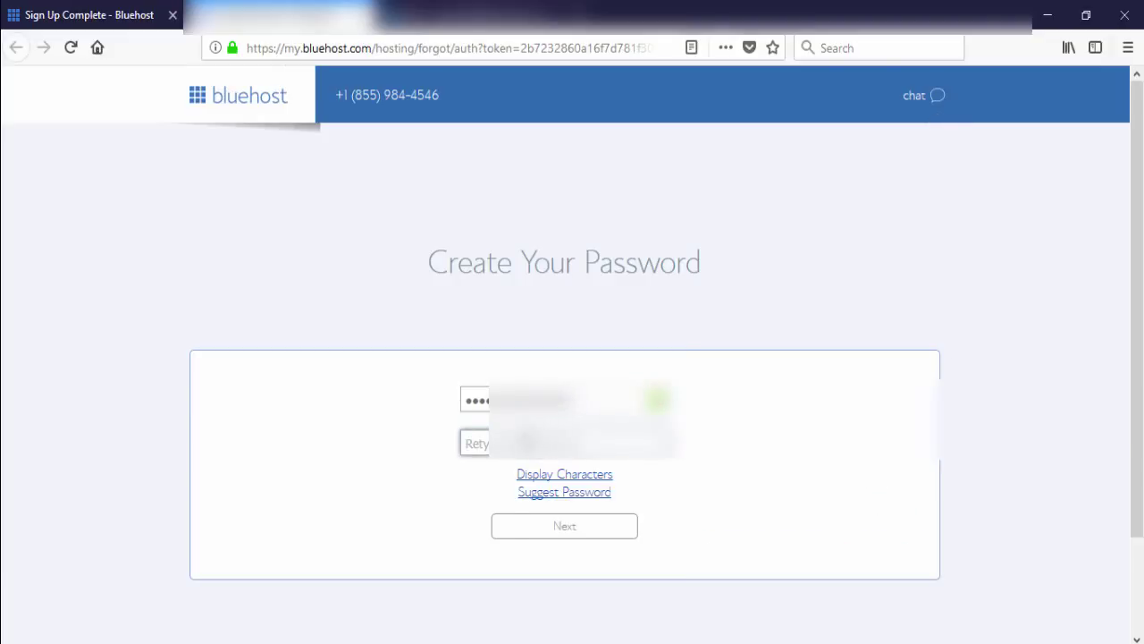
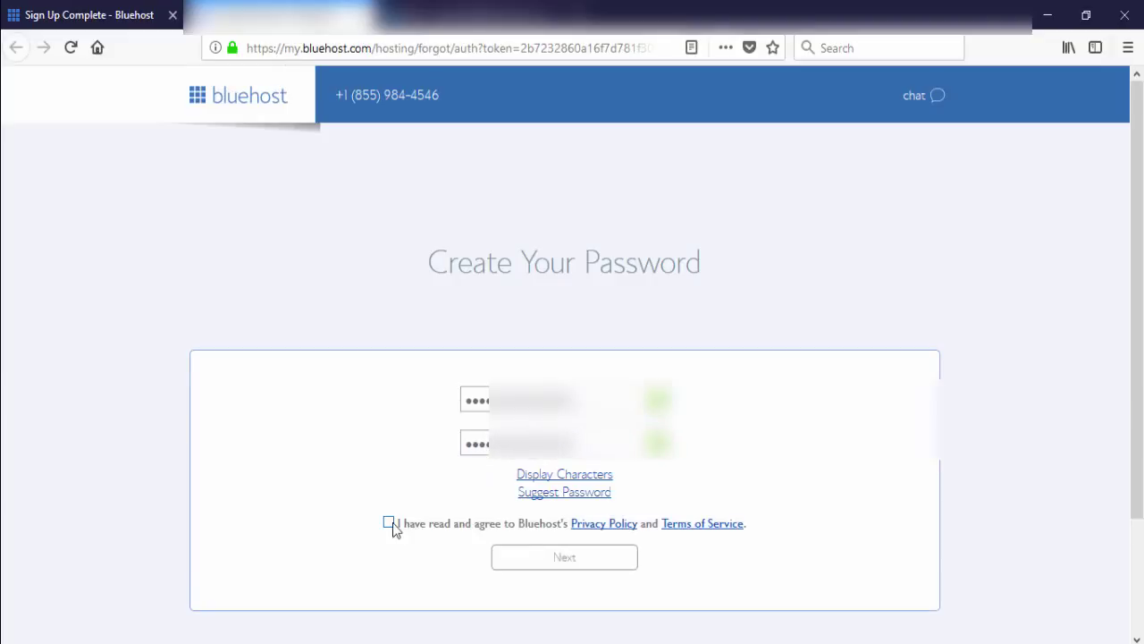
pyautogui.click(388, 522)
pyautogui.click(545, 559)
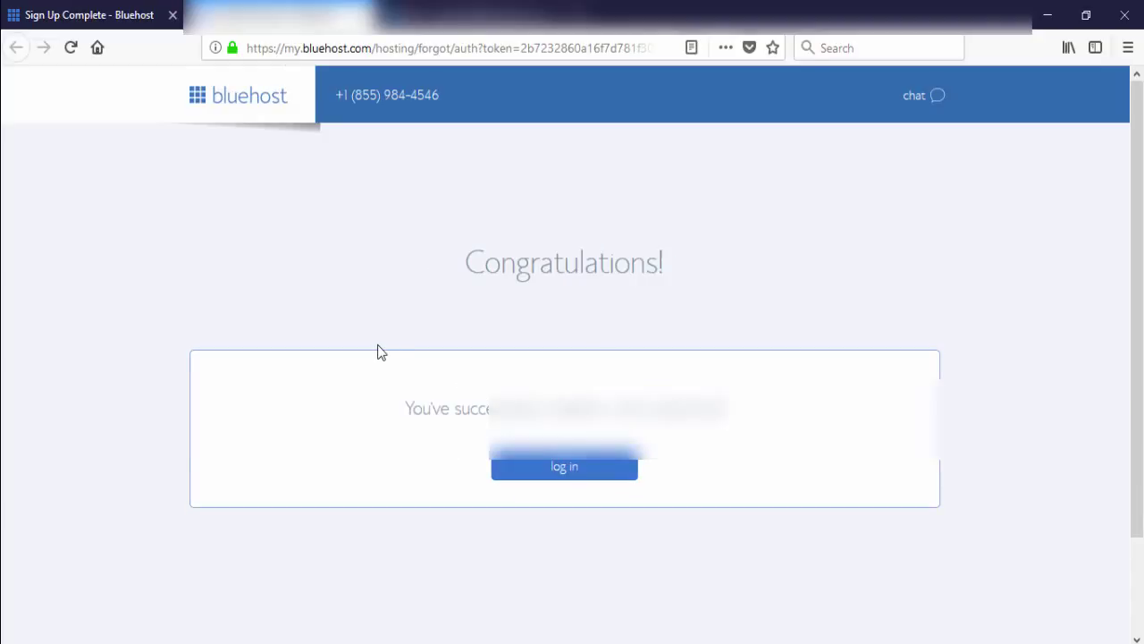
# Log in to the new account and skip choosing a theme.
pyautogui.click(585, 478)
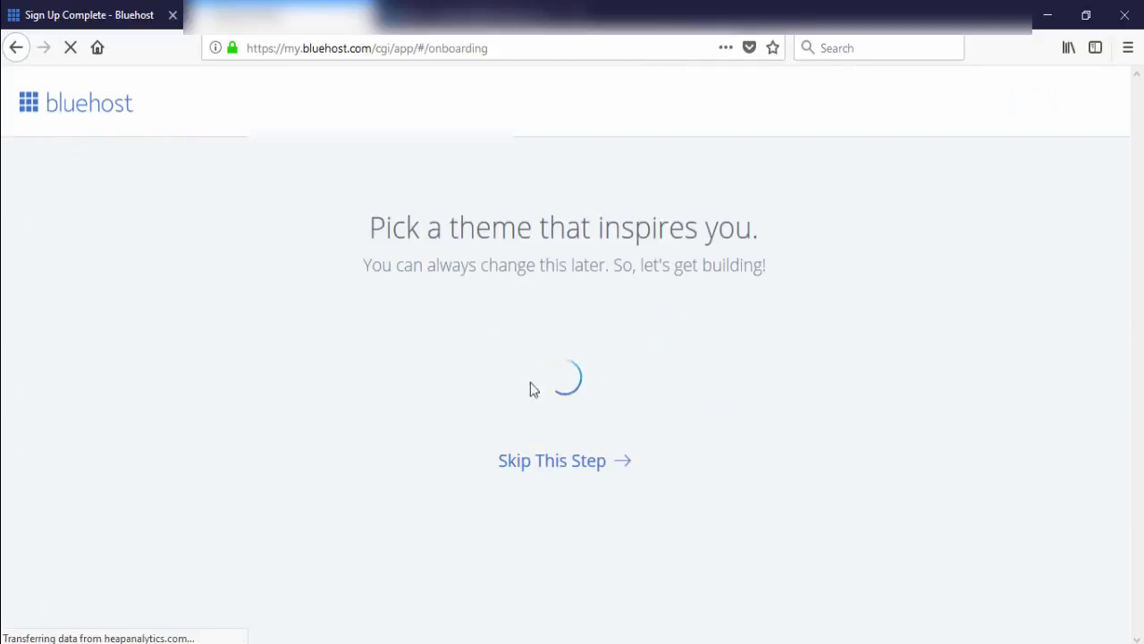
pyautogui.click(573, 461)
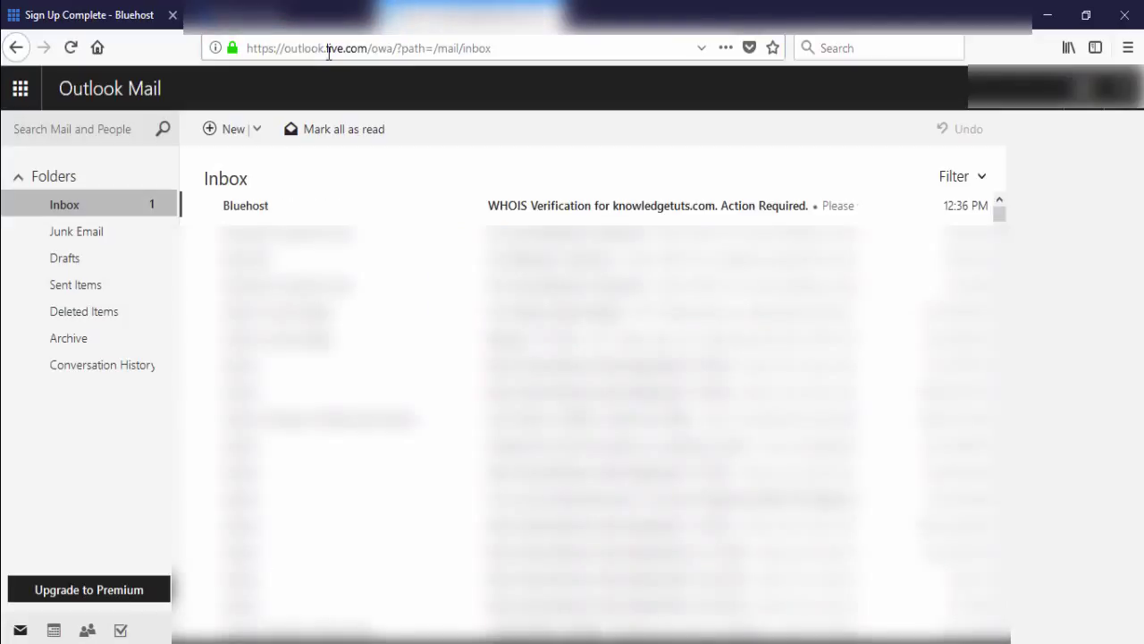
# Open and read the Bluehost WHOIS verification email for knowledgetuts.com.
pyautogui.click(566, 211)
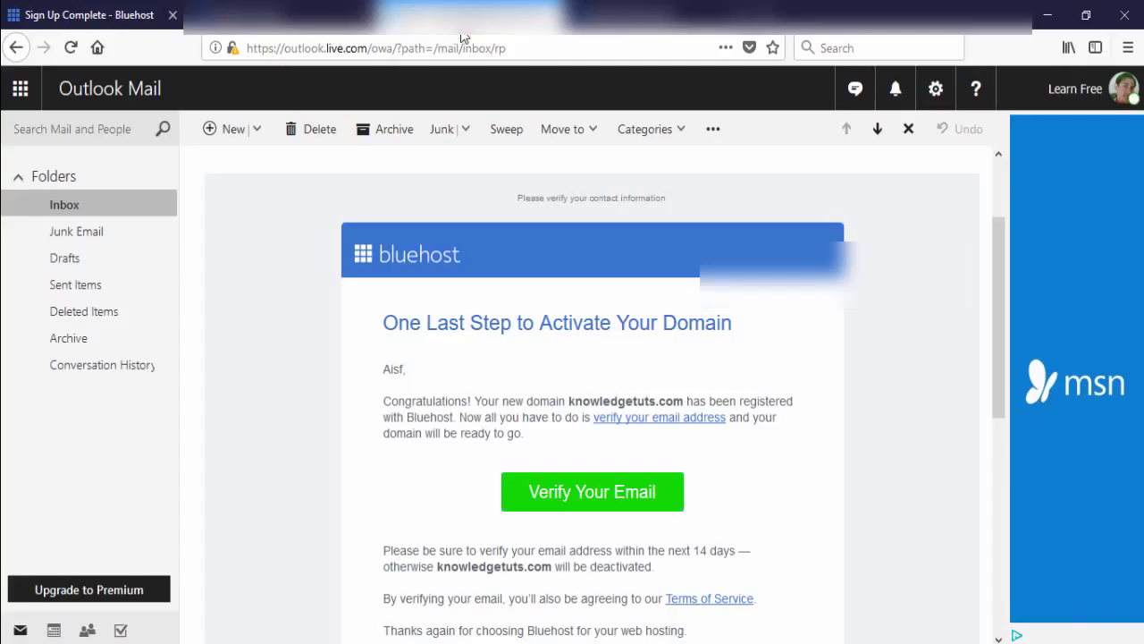
pyautogui.scroll(-3, 730, 322)
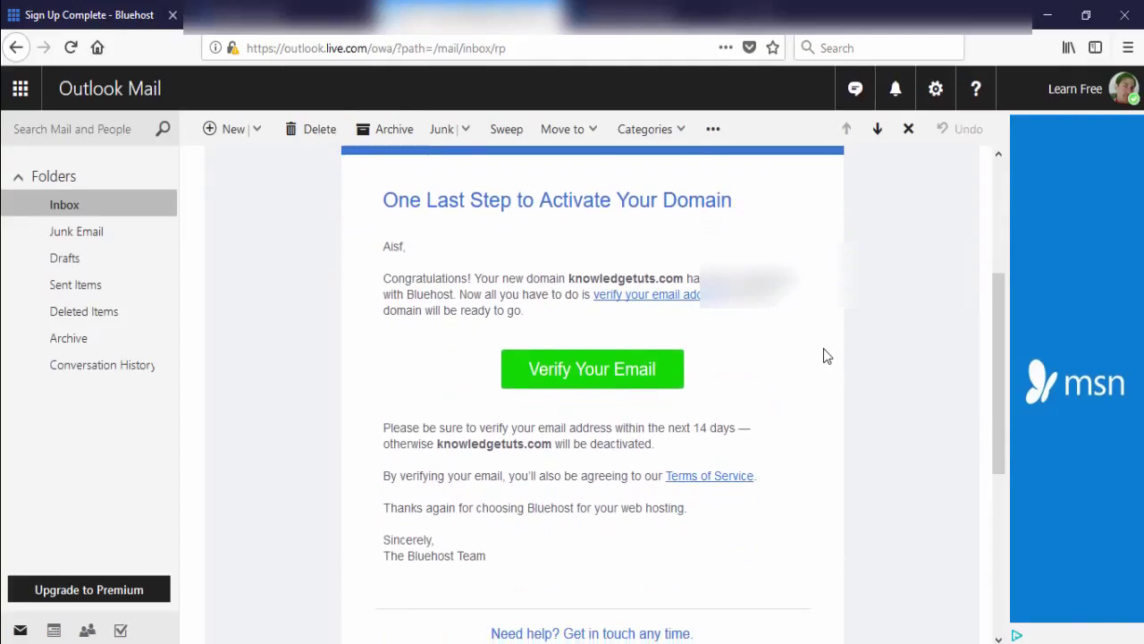
pyautogui.scroll(-3, 827, 356)
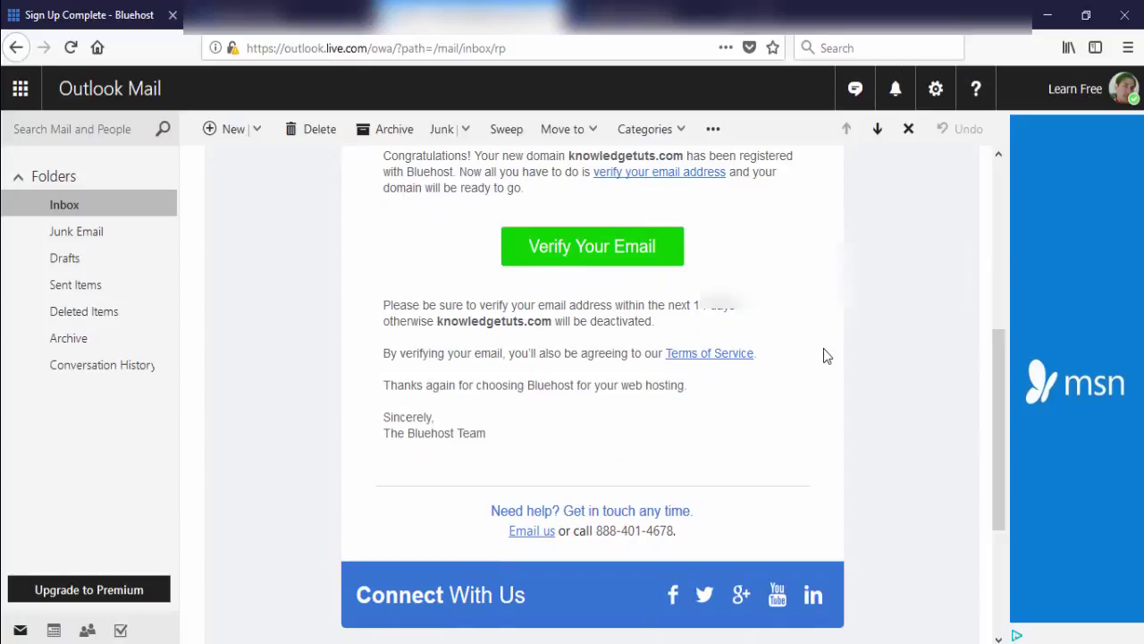
pyautogui.scroll(-3, 826, 356)
pyautogui.scroll(6, 823, 355)
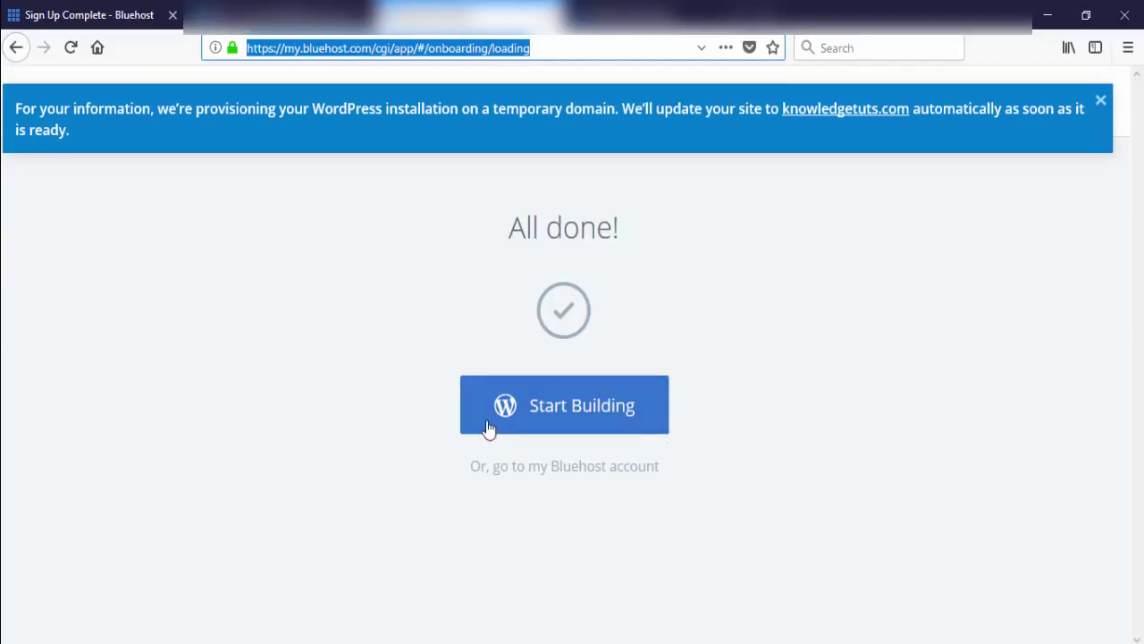
# Go from the 'All done!' page to the Bluehost account dashboard Home.
pyautogui.click(542, 477)
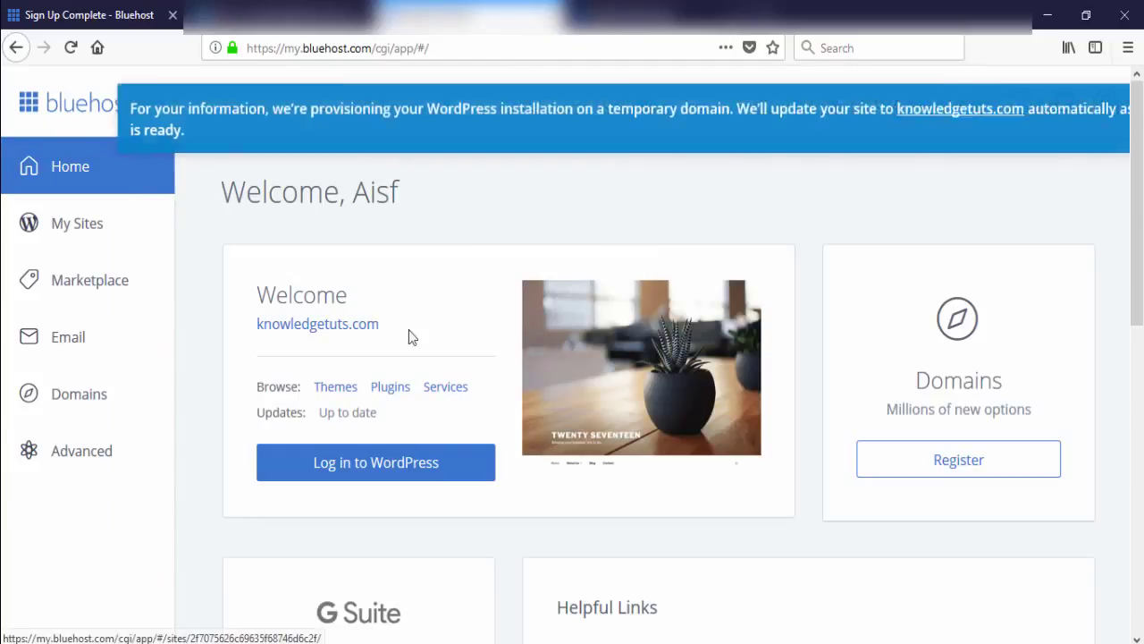